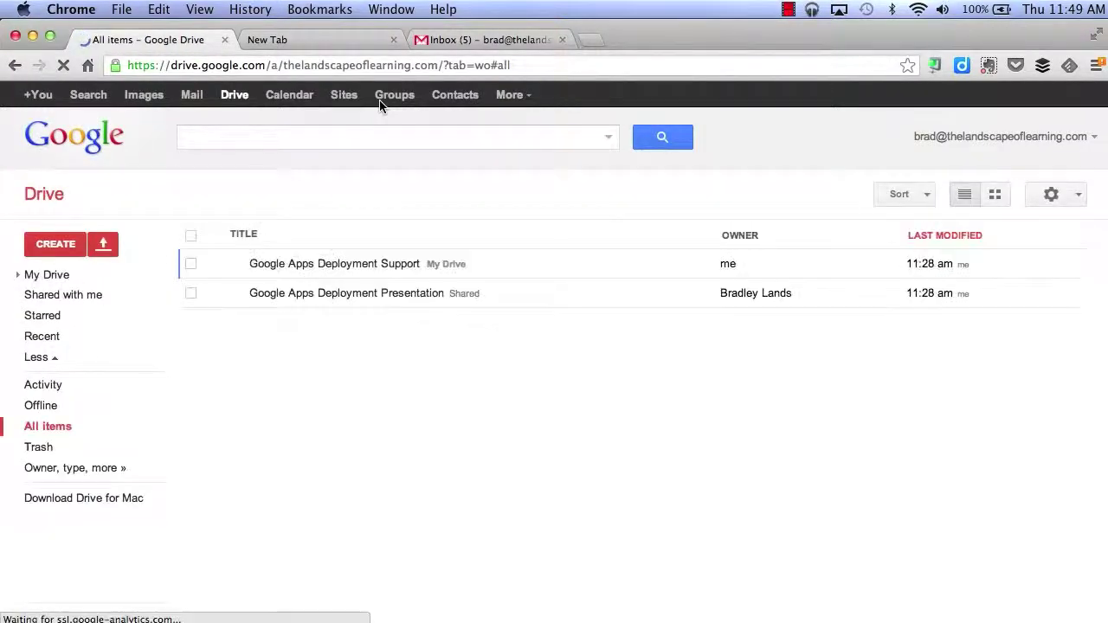
# - Open the catalogue of apps that can be connected to Drive, browse it and show only the Education category
pyautogui.click(56, 244)
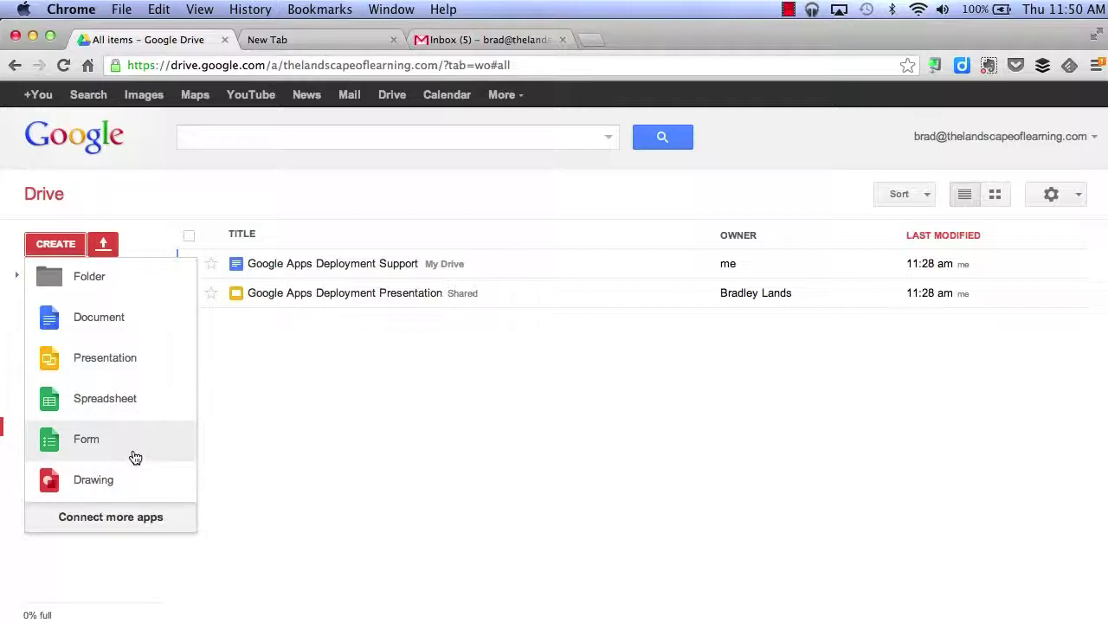
pyautogui.click(180, 525)
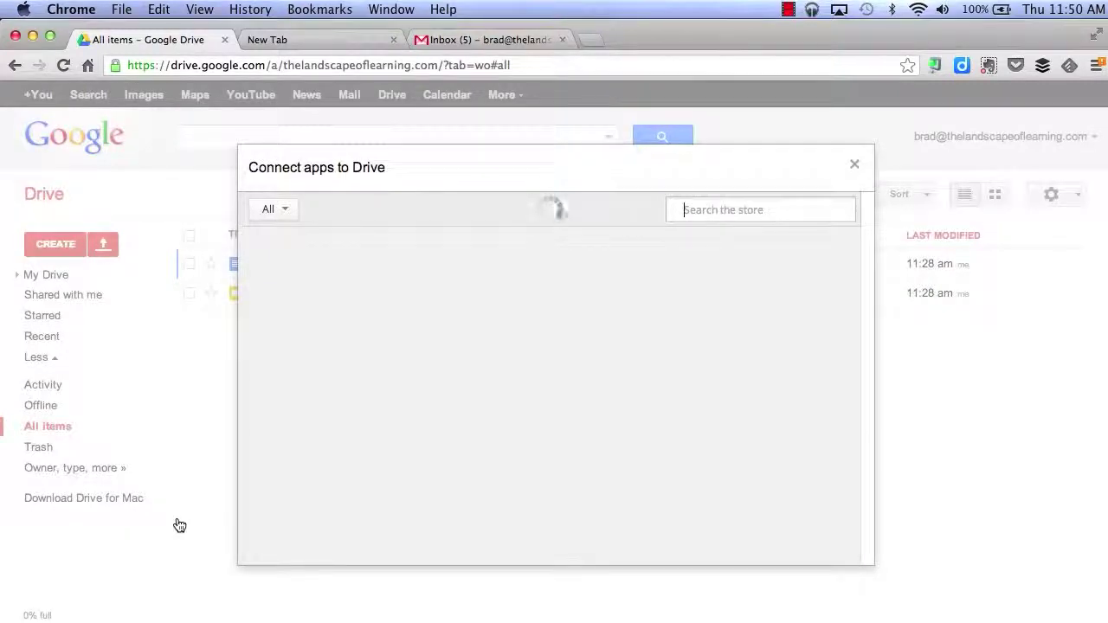
pyautogui.moveTo(640, 404)
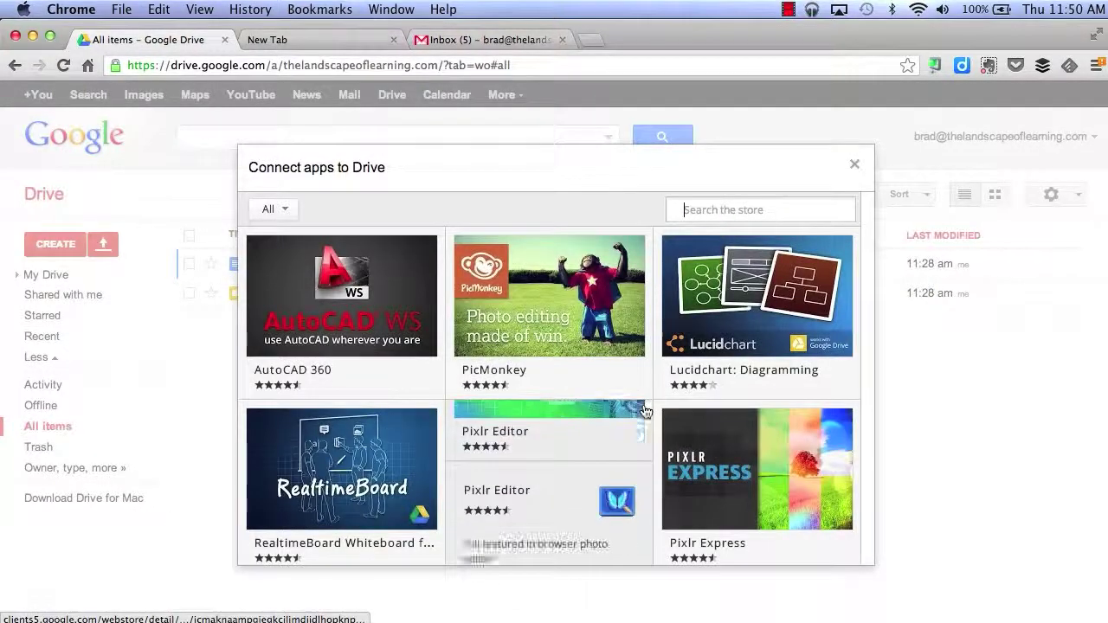
pyautogui.scroll(-2, 647, 405)
pyautogui.scroll(-4, 647, 405)
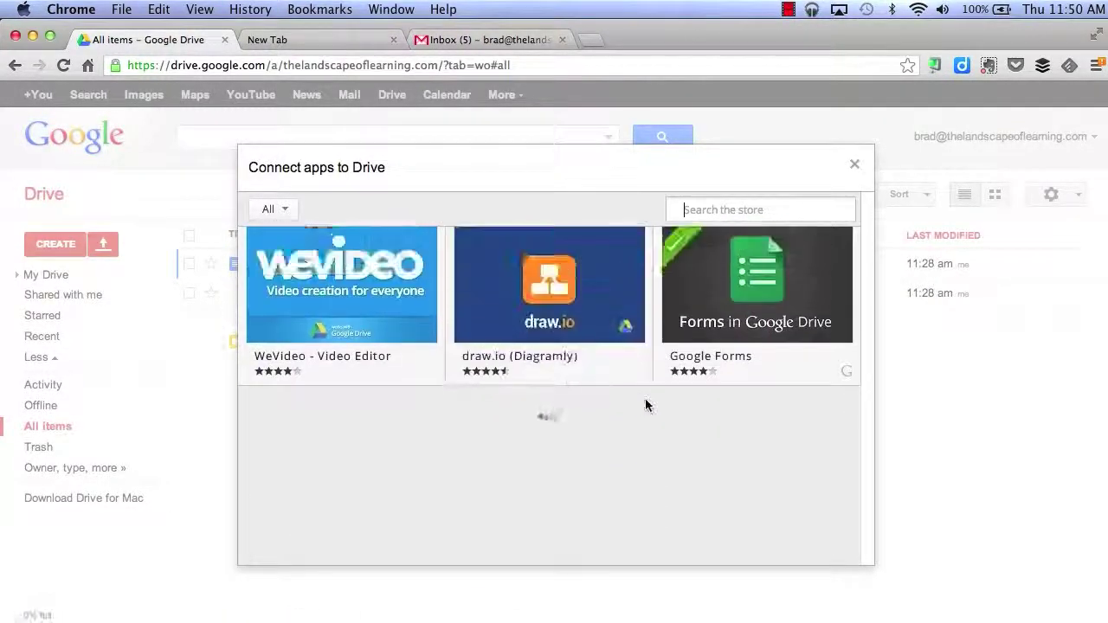
pyautogui.scroll(5, 648, 405)
pyautogui.moveTo(585, 317)
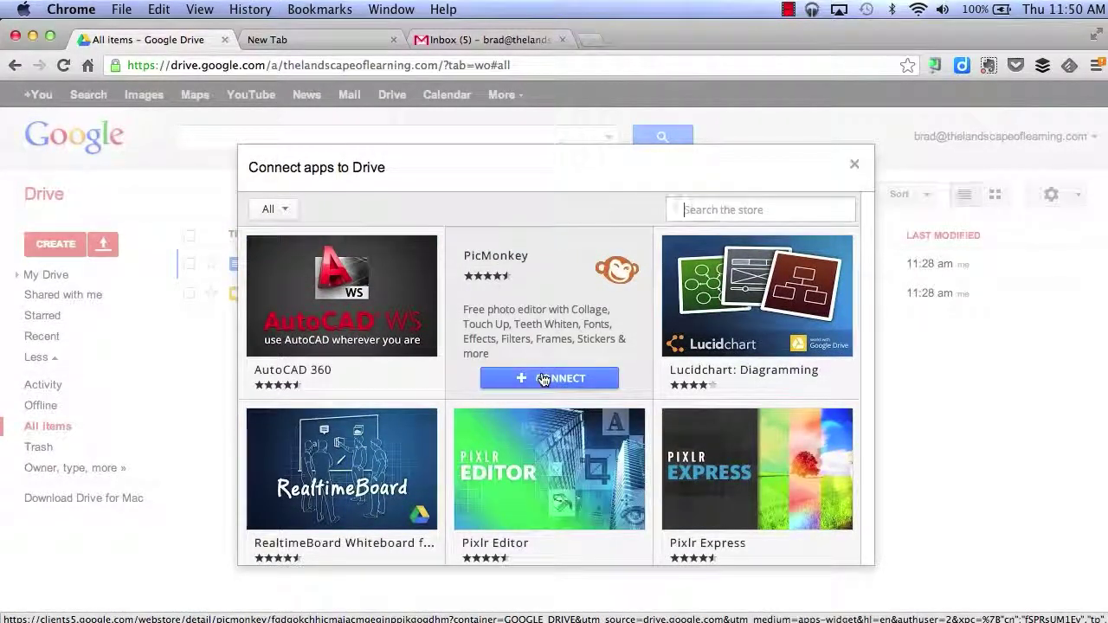
pyautogui.click(276, 209)
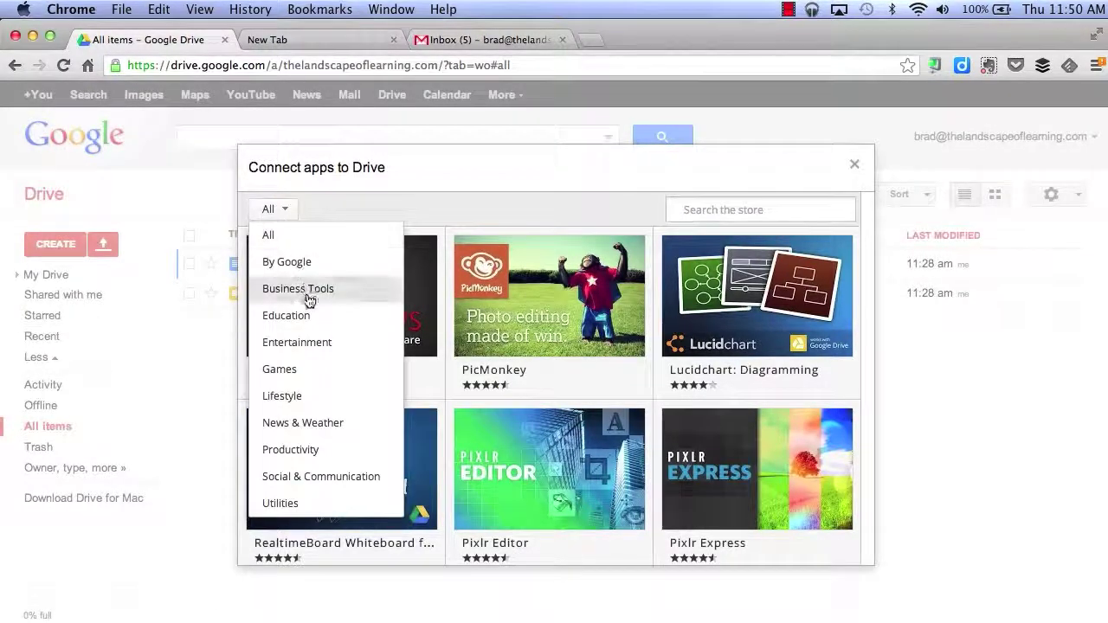
pyautogui.click(287, 315)
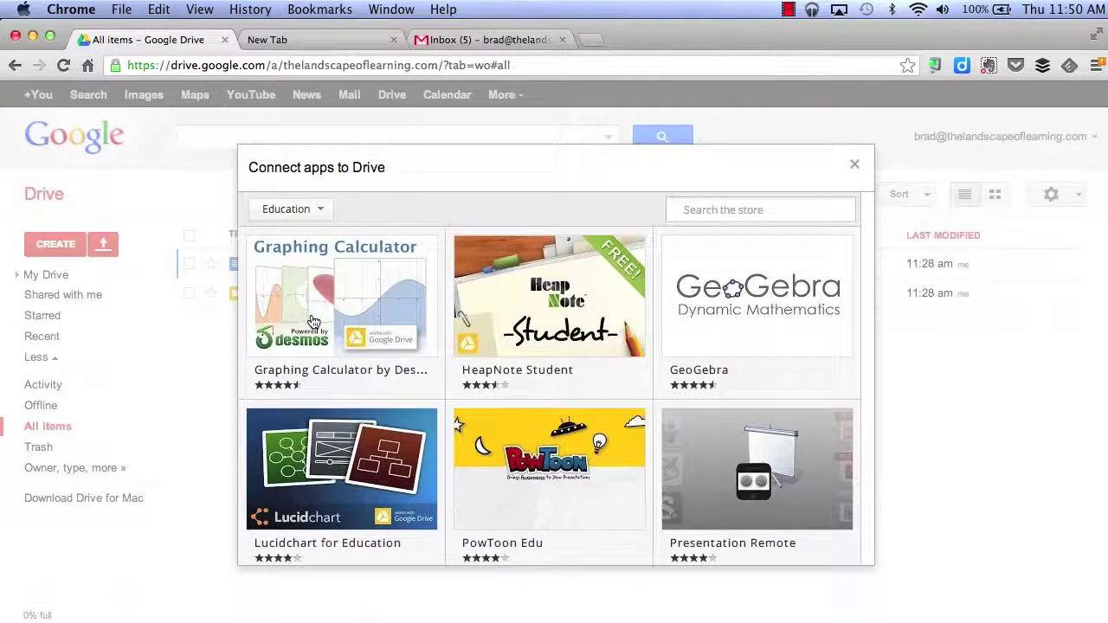
# - Search the Drive app store for "google" and connect WeVideo - Video Editor, keeping it as the default app for files it can open
pyautogui.click(699, 209)
pyautogui.write('google')
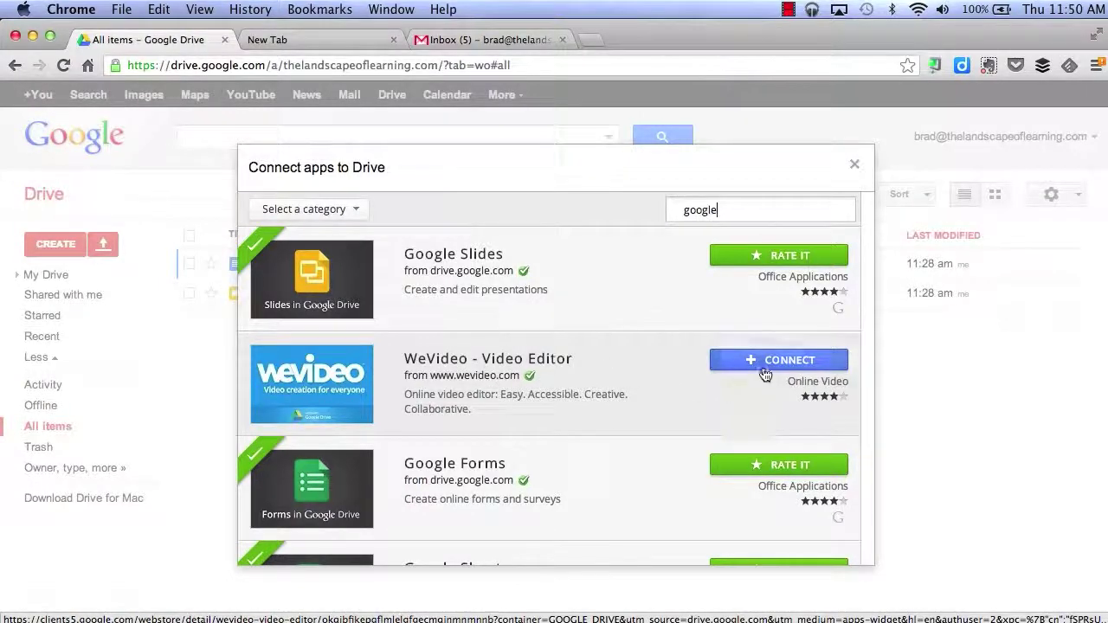
pyautogui.click(773, 364)
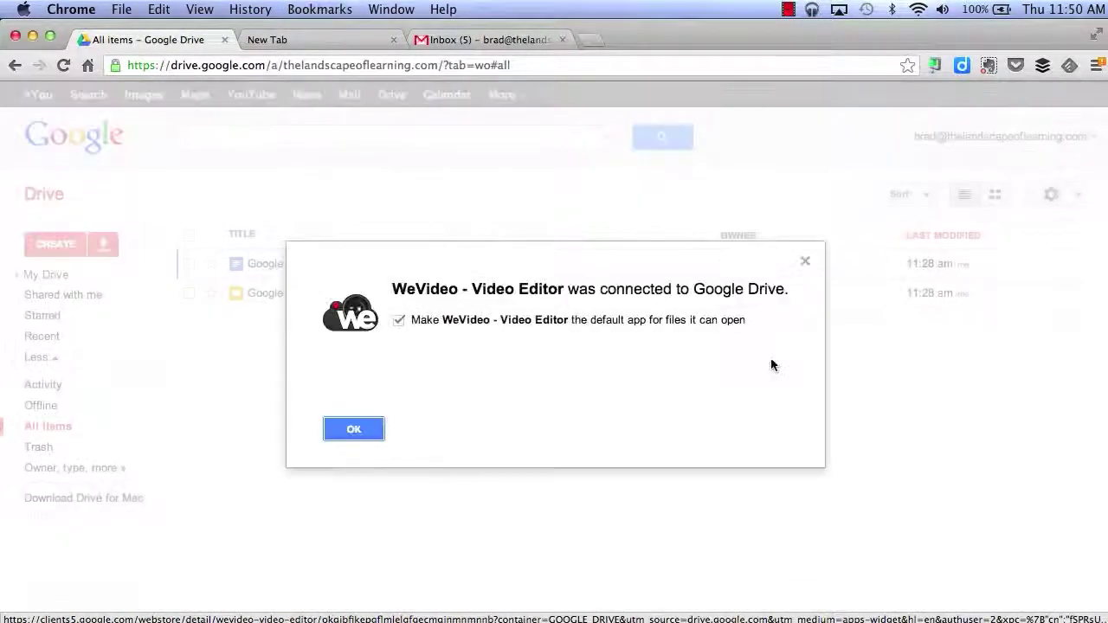
pyautogui.click(344, 424)
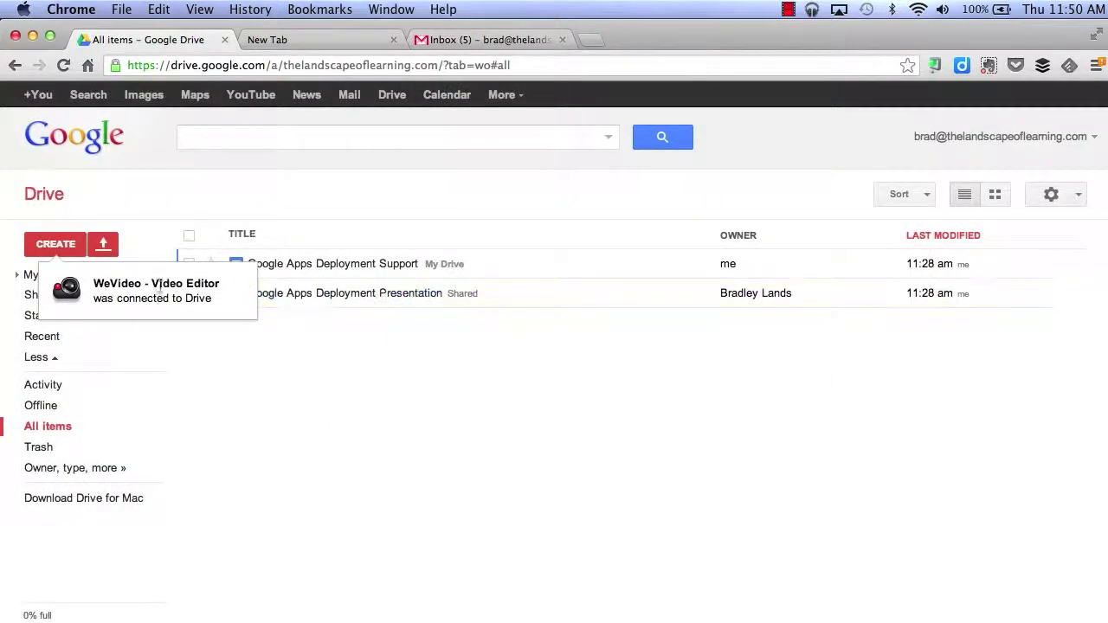
pyautogui.click(57, 245)
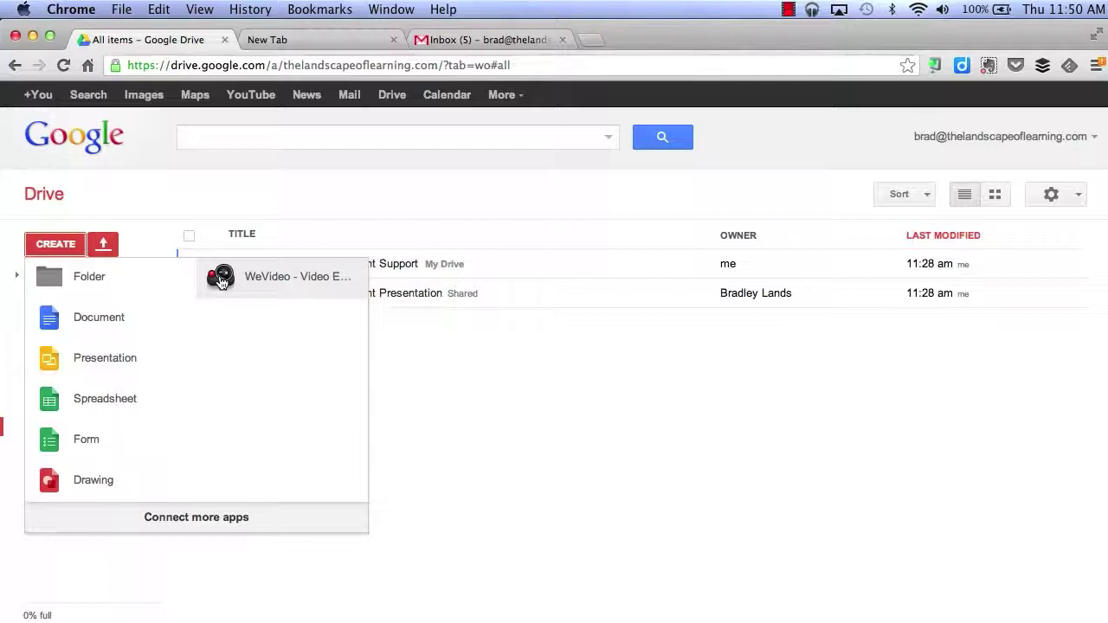
# - Disconnect WeVideo - Video Editor from Drive in the connected apps settings
pyautogui.click(1064, 201)
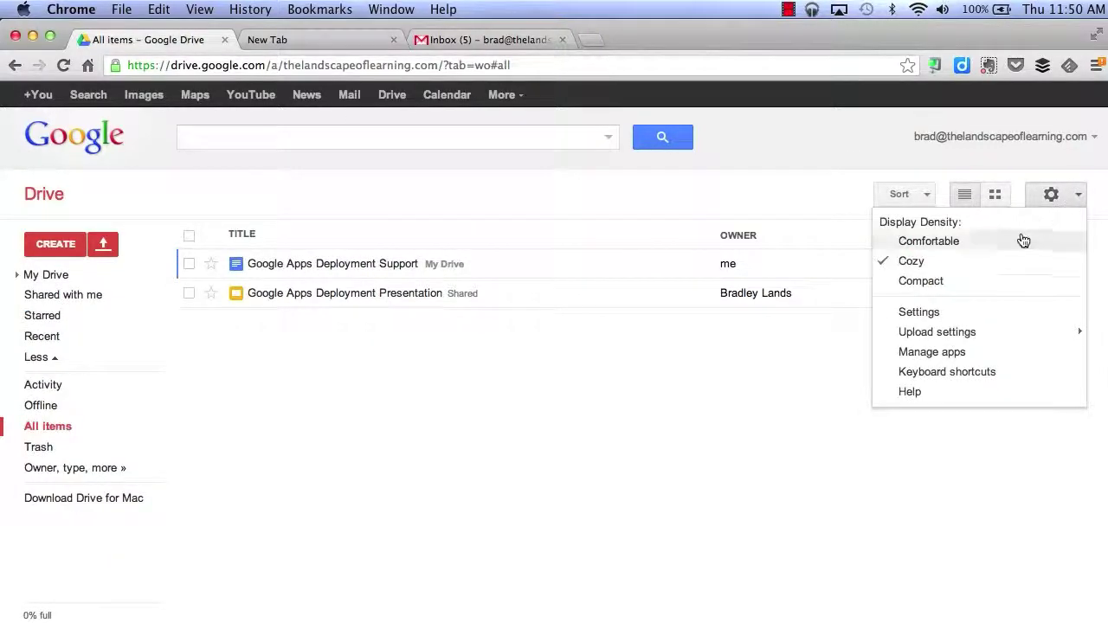
pyautogui.click(953, 360)
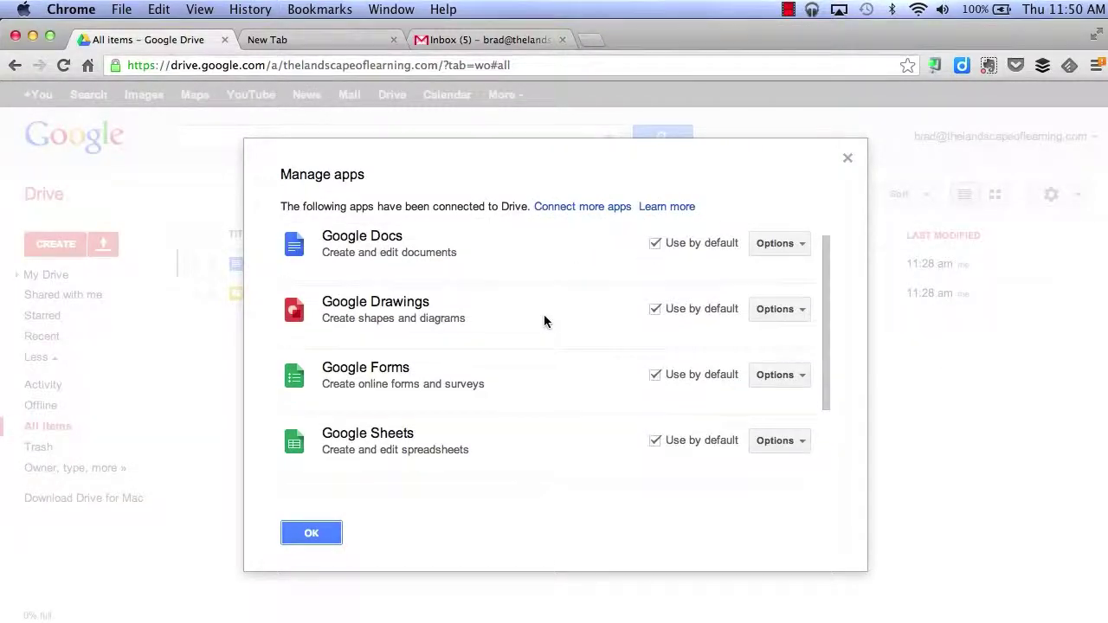
pyautogui.scroll(-3, 544, 316)
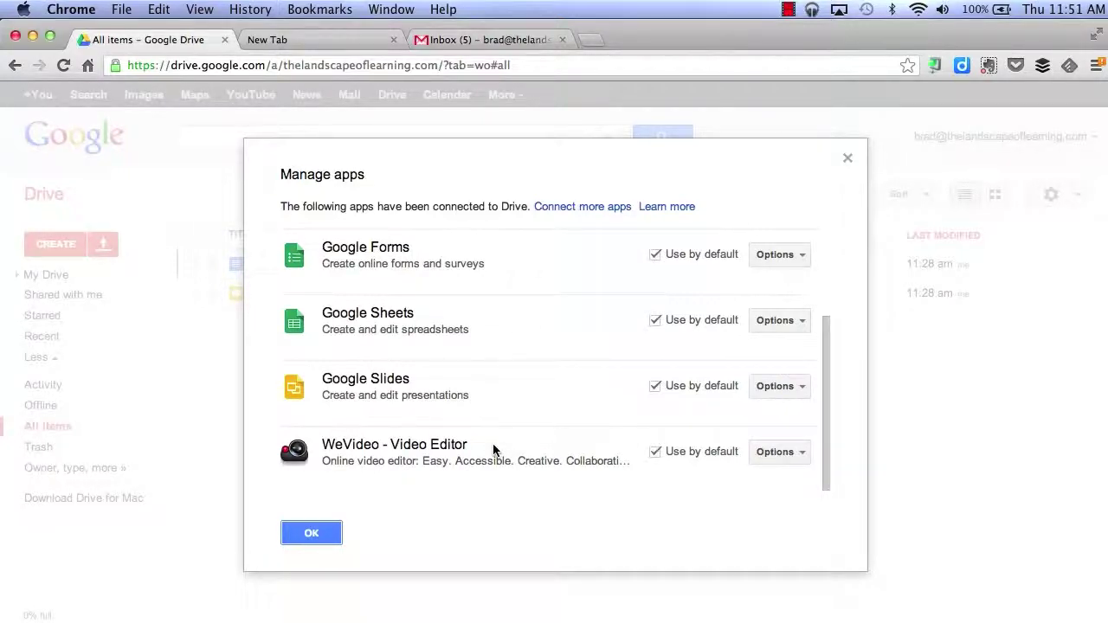
pyautogui.click(786, 455)
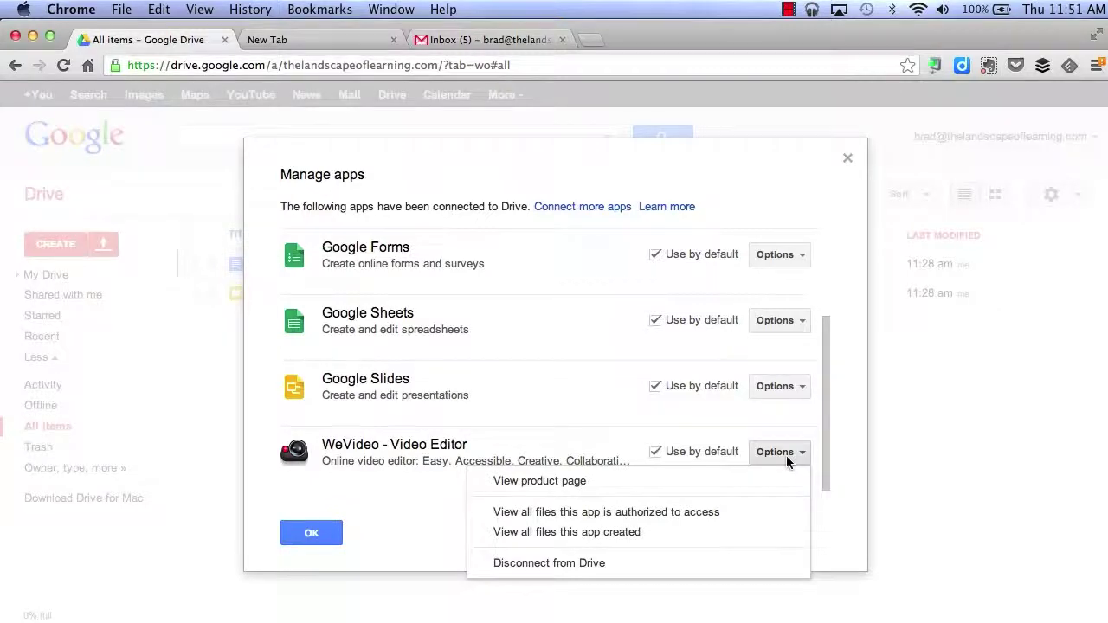
pyautogui.click(571, 563)
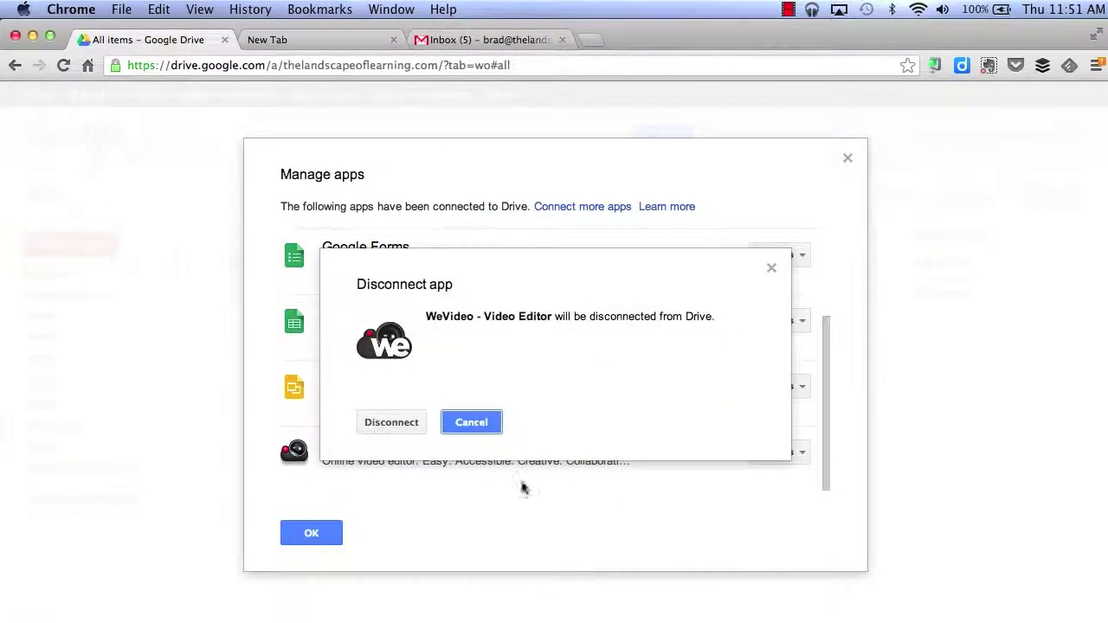
pyautogui.click(390, 422)
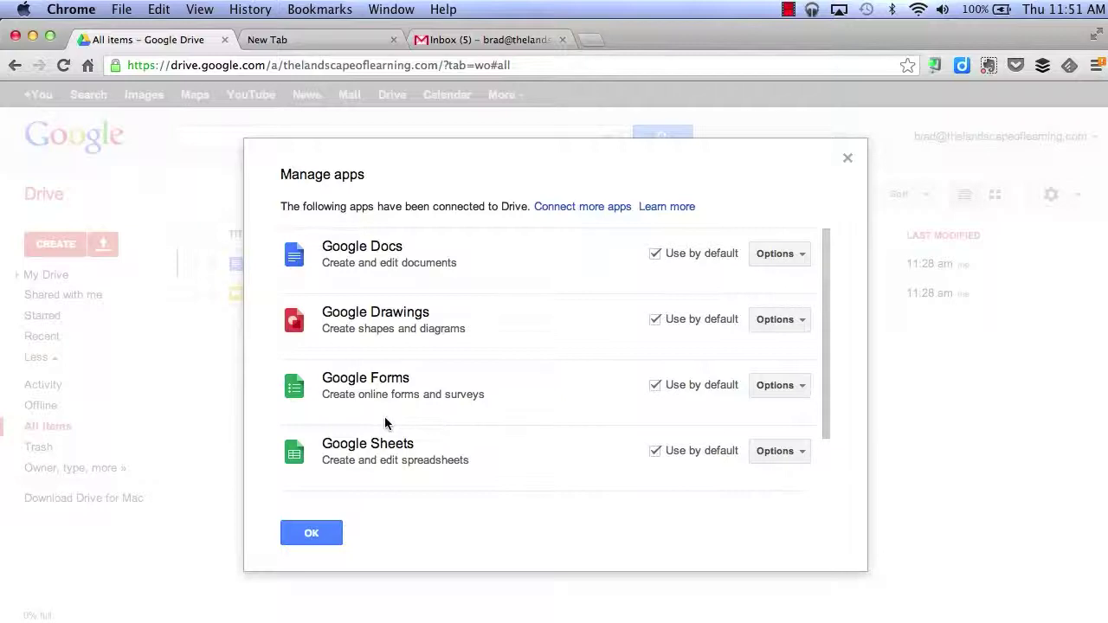
pyautogui.click(311, 533)
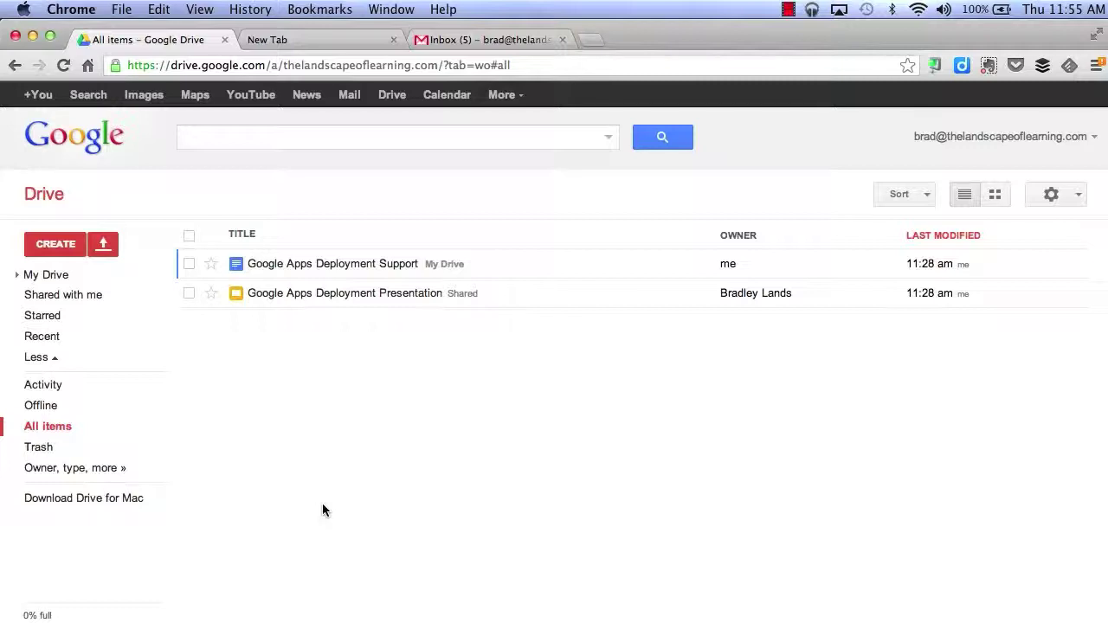
# - Search the Chrome Web Store for "google" and browse only the app results
pyautogui.click(312, 40)
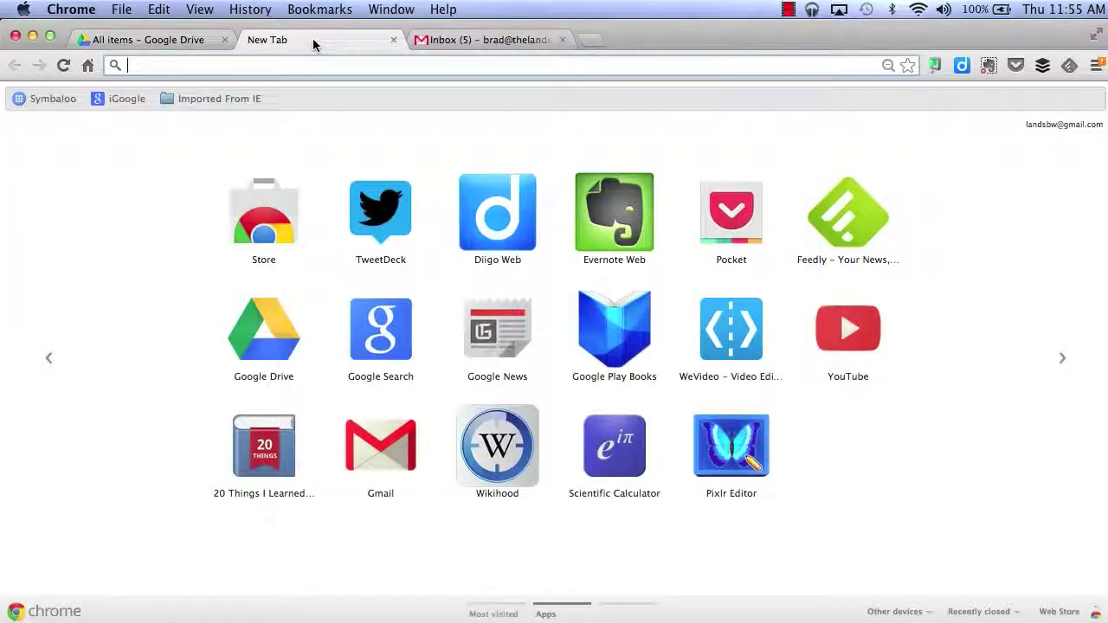
pyautogui.click(269, 221)
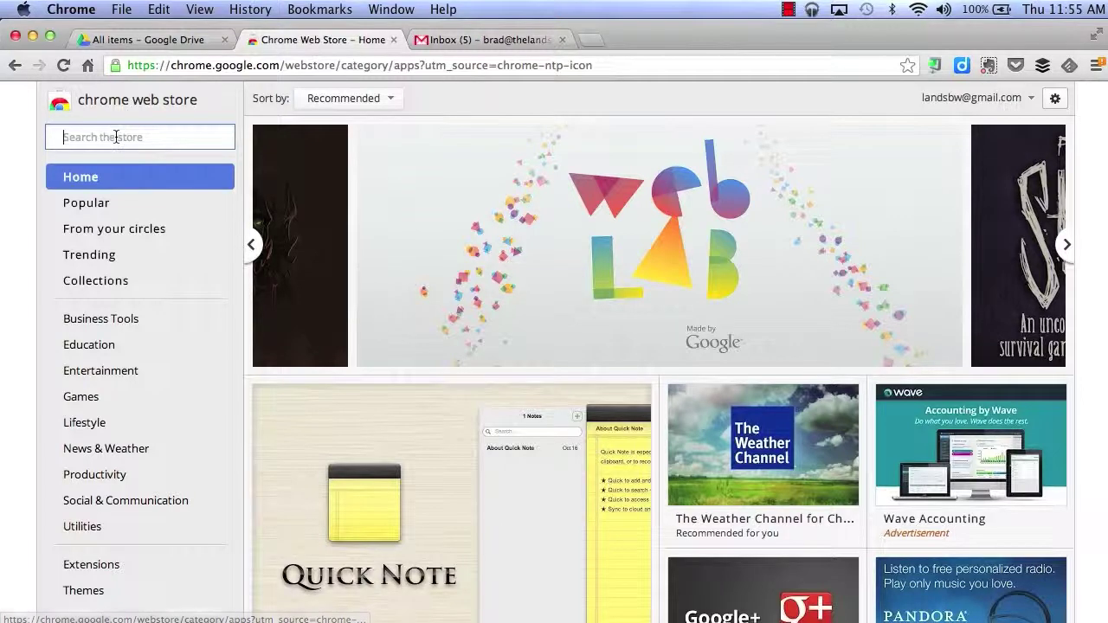
pyautogui.write('google')
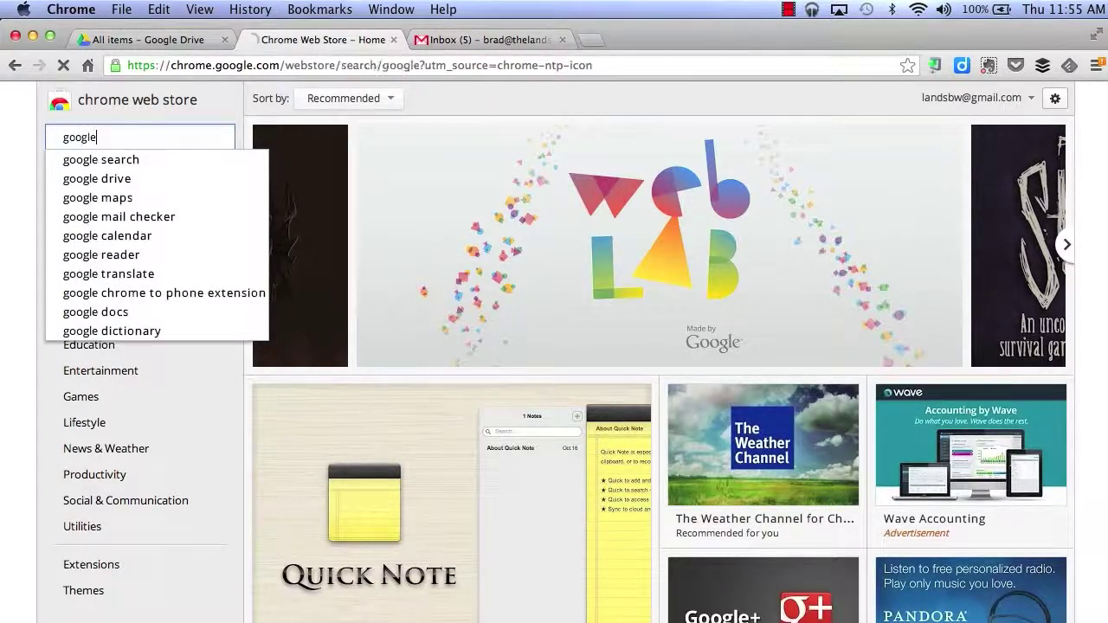
pyautogui.press('Return')
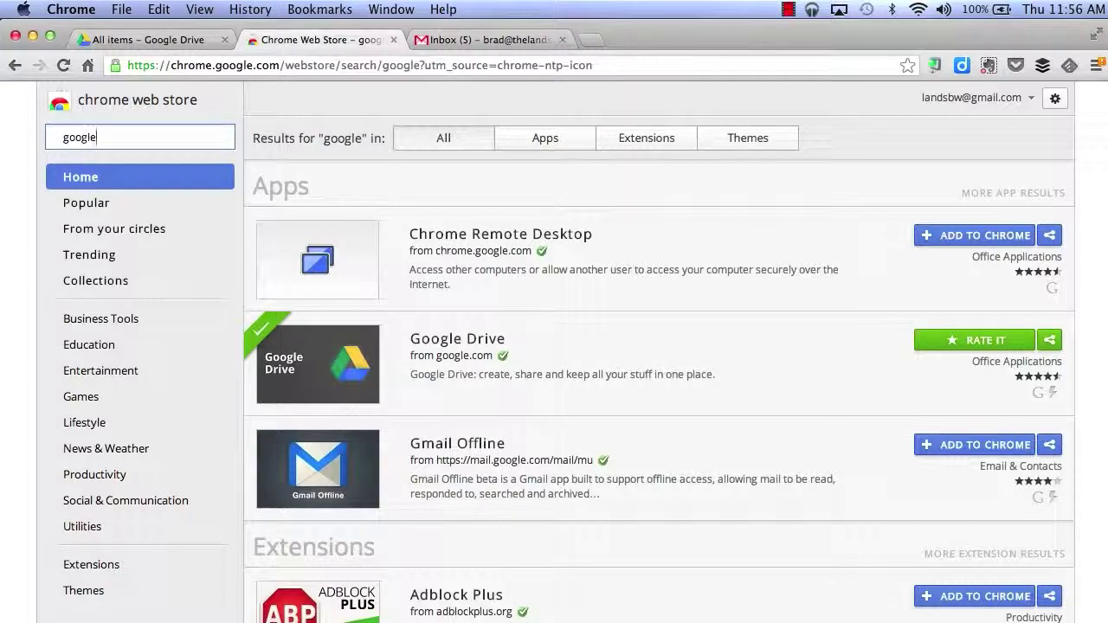
pyautogui.click(535, 139)
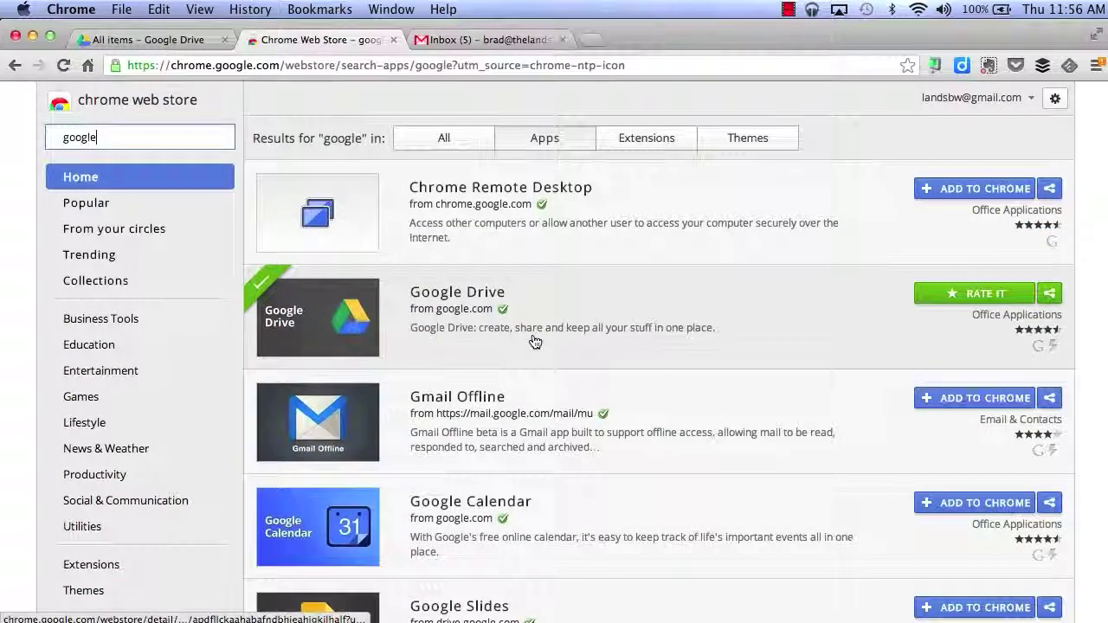
pyautogui.scroll(-5, 533, 341)
pyautogui.scroll(5, 534, 340)
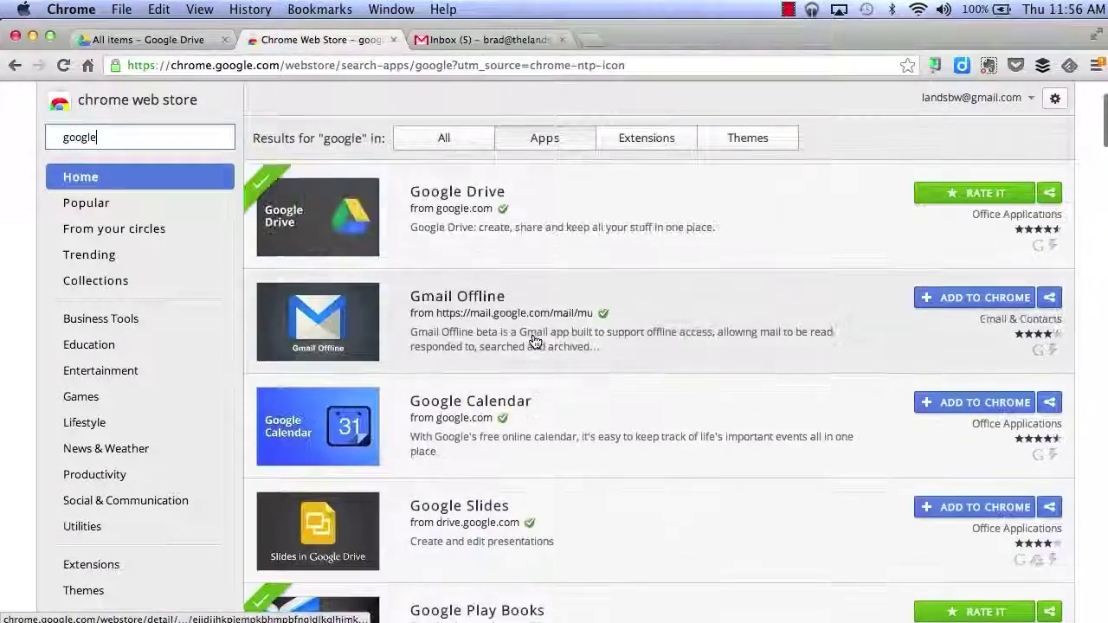
# - Limit the "google" store results to extensions and add the Google Translate extension to Chrome
pyautogui.click(631, 139)
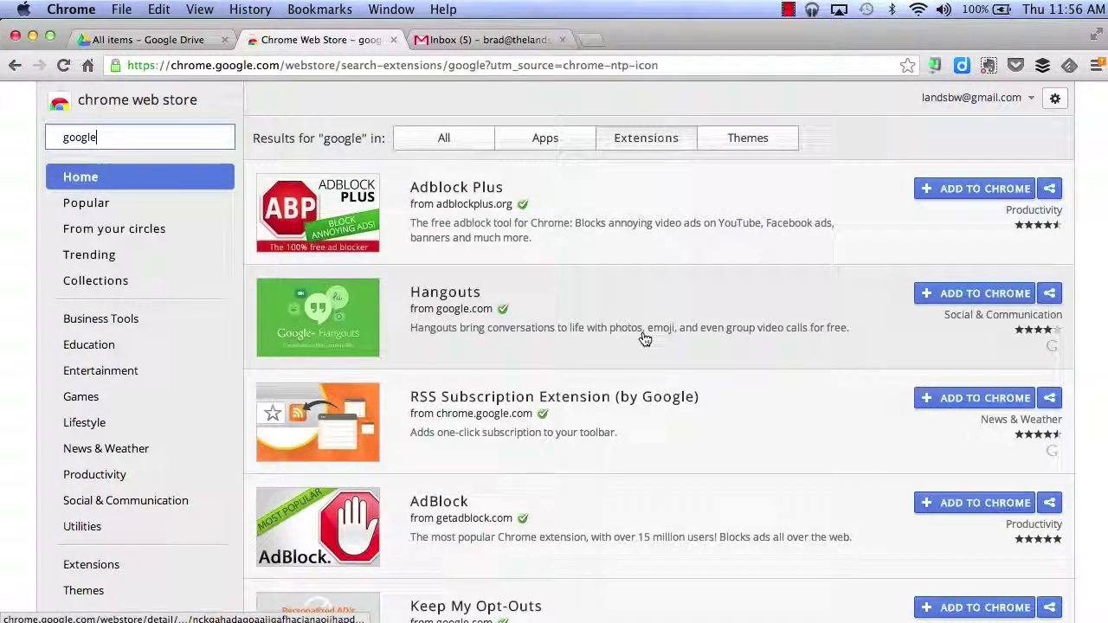
pyautogui.scroll(-5, 642, 336)
pyautogui.scroll(-3, 643, 337)
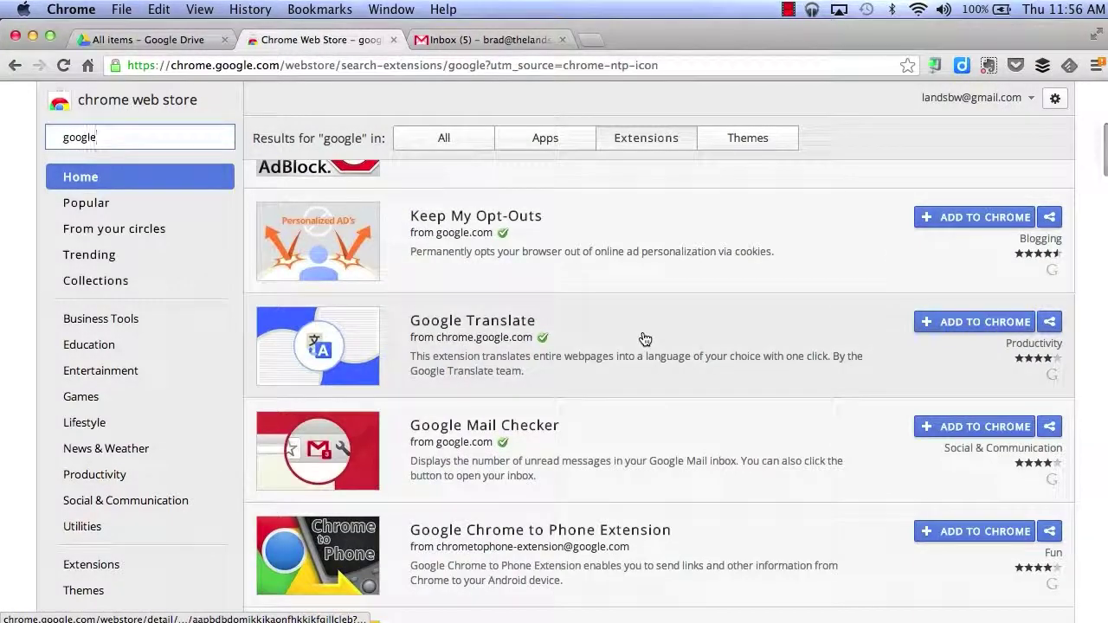
pyautogui.click(954, 323)
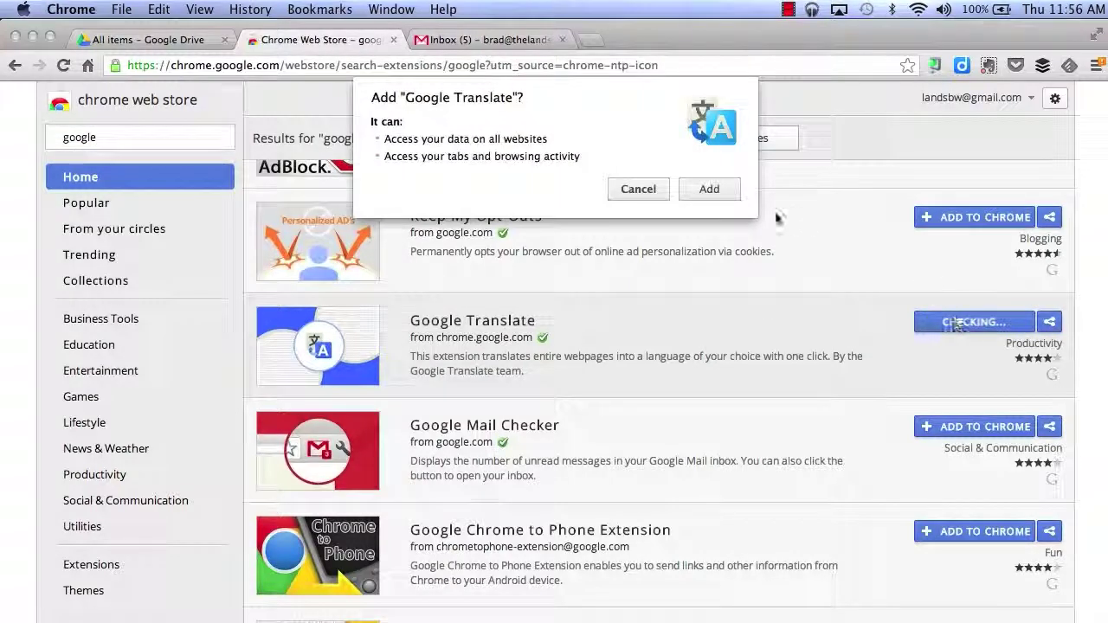
pyautogui.click(708, 192)
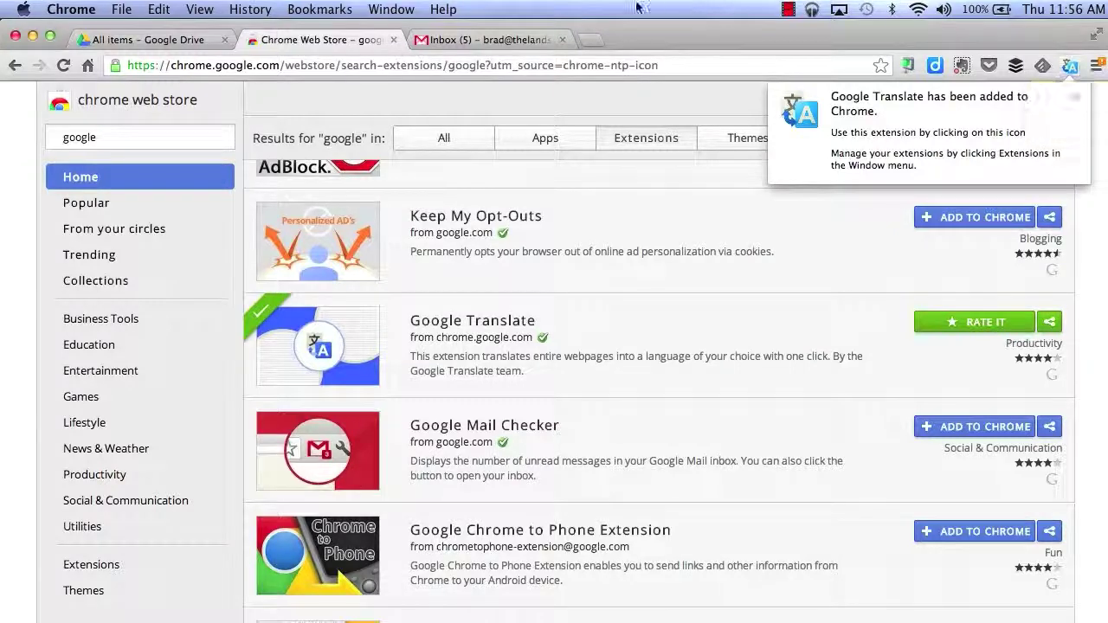
# - Switch to the Gmail inbox, open the Labs settings and examine the enabled labs
pyautogui.click(530, 40)
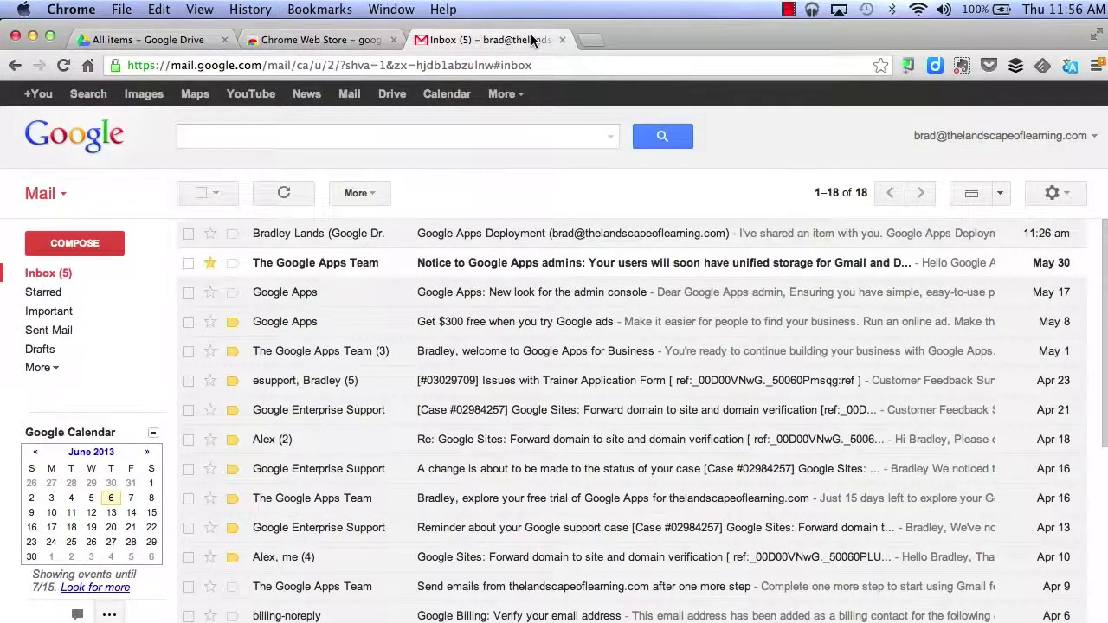
pyautogui.click(1061, 196)
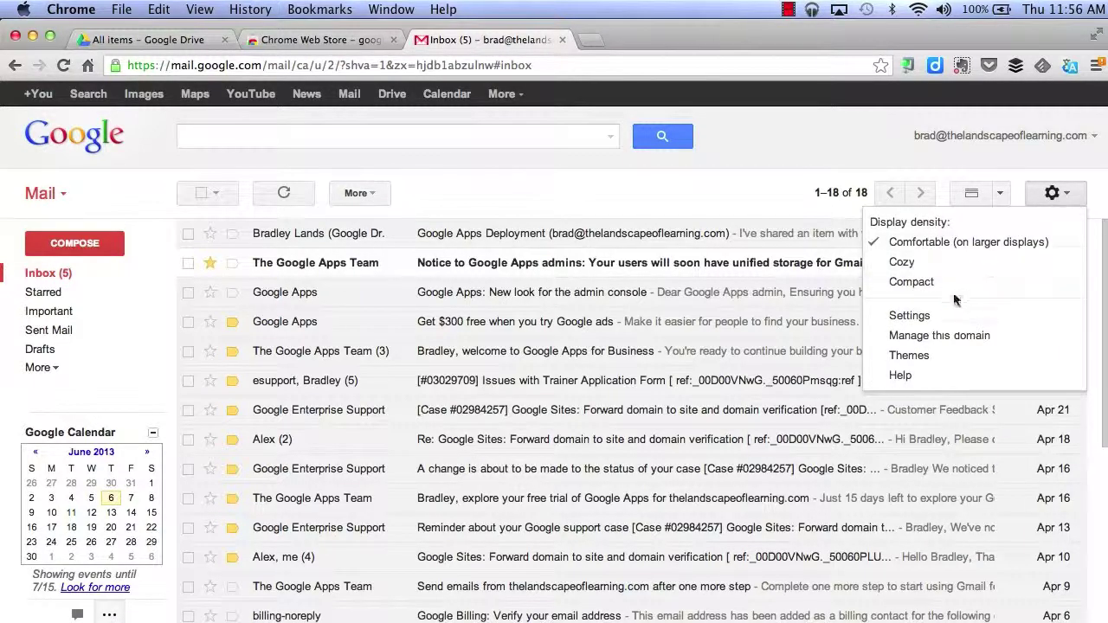
pyautogui.click(931, 322)
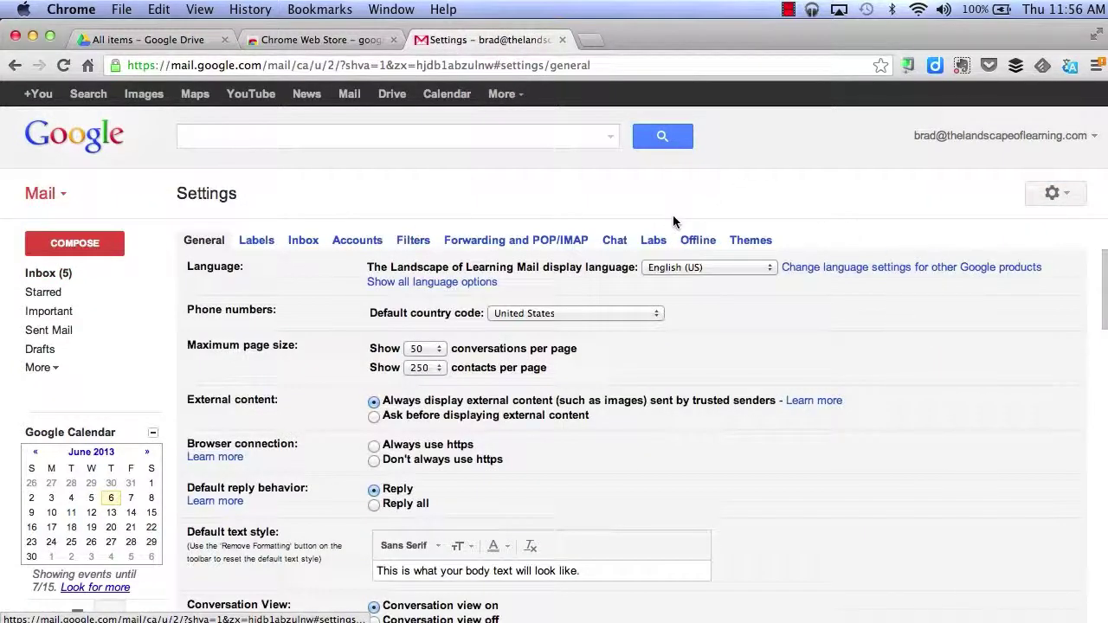
pyautogui.click(655, 244)
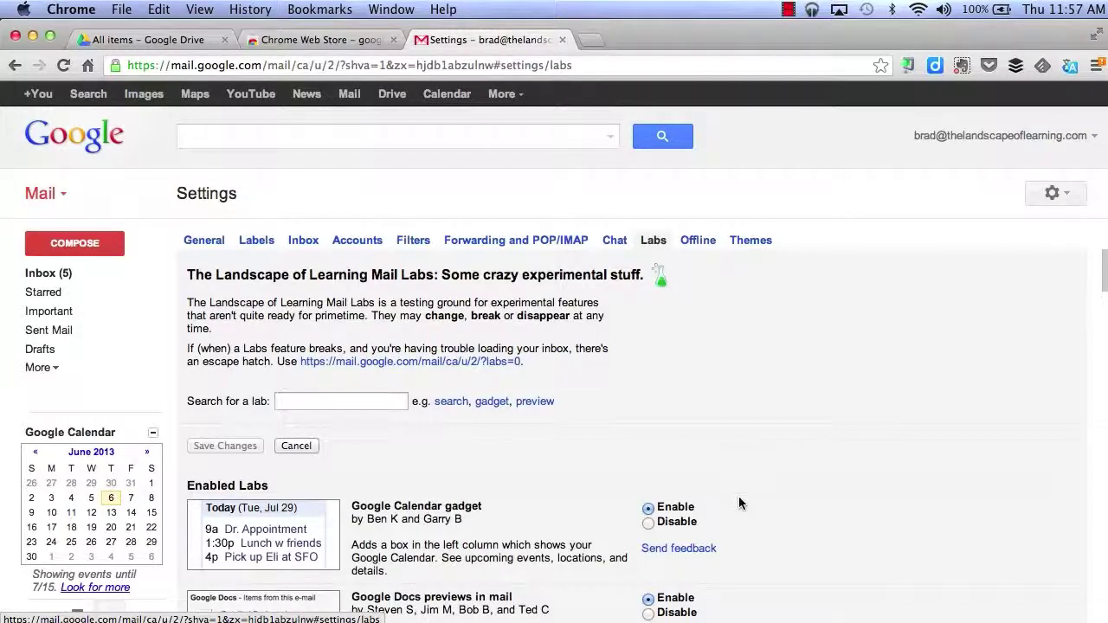
pyautogui.scroll(-4, 738, 502)
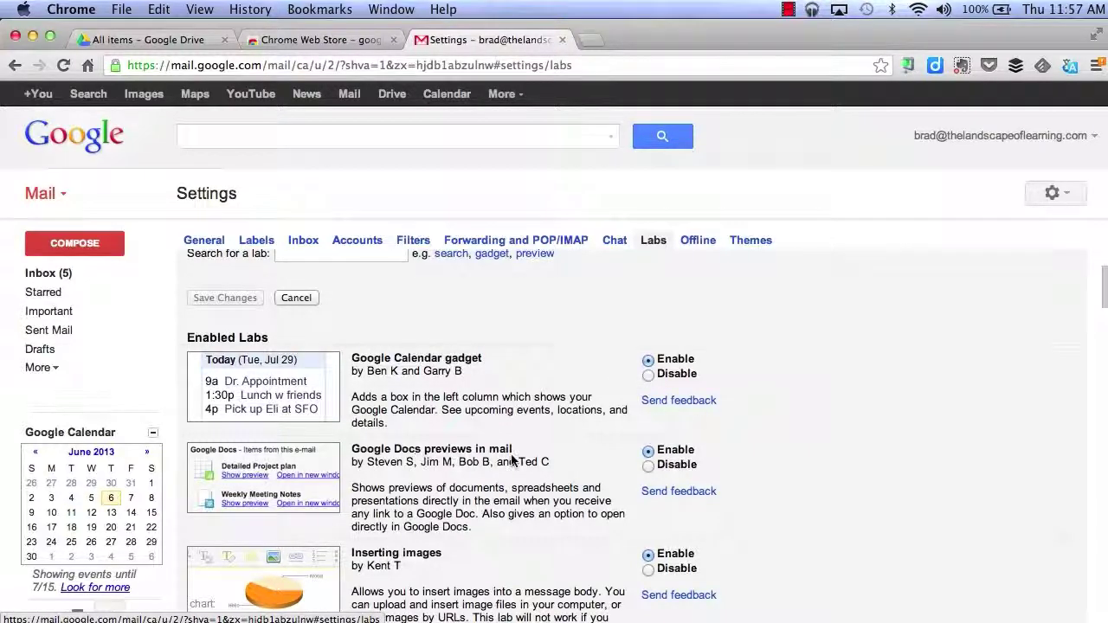
pyautogui.scroll(-2, 774, 477)
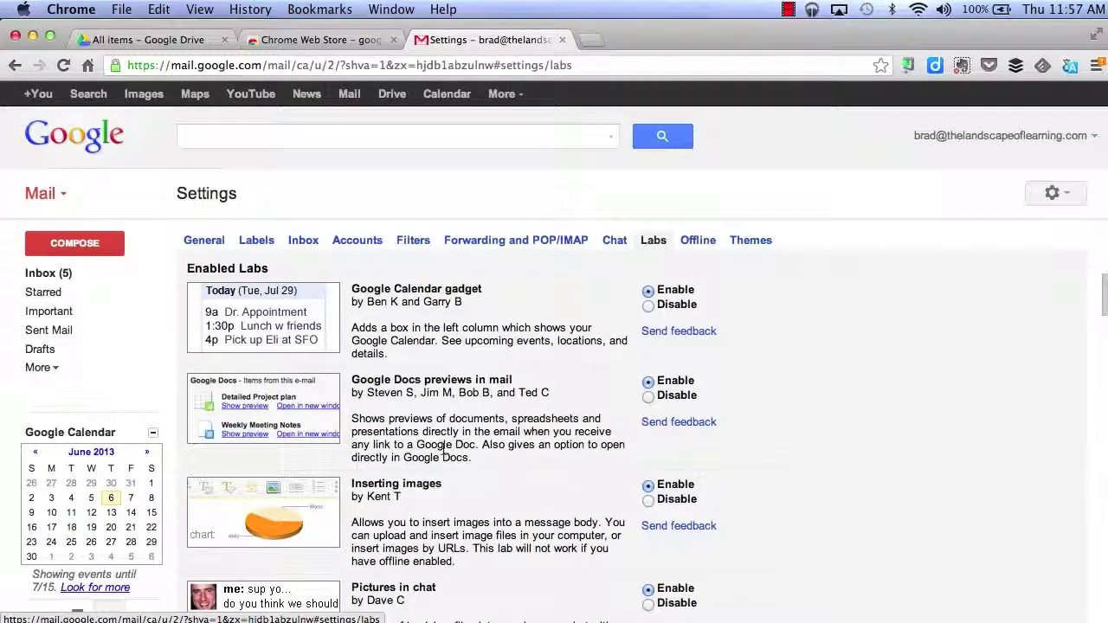